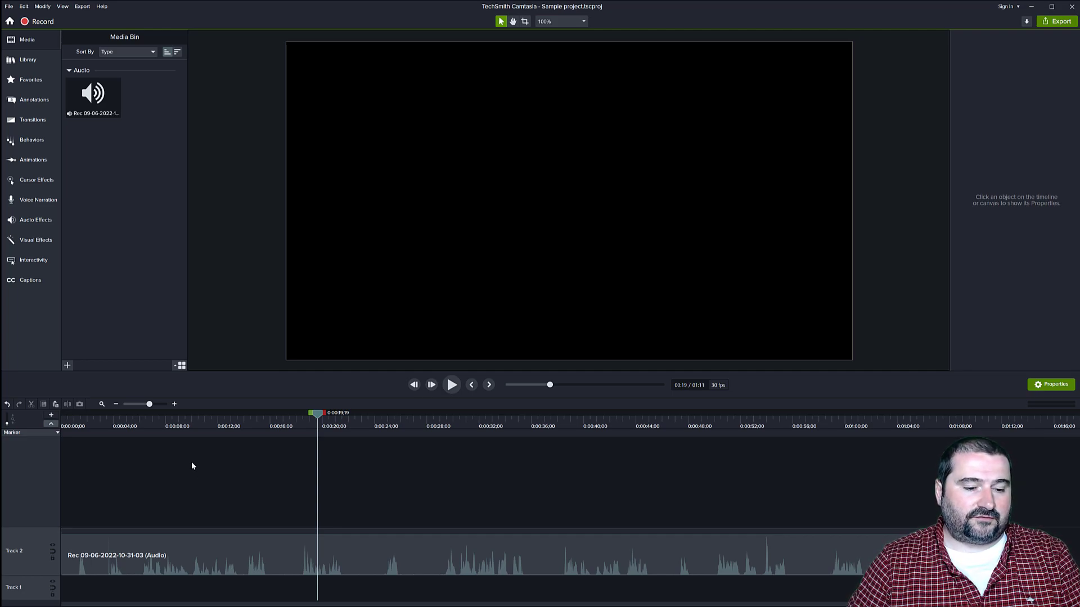
Replay part of the narration from an earlier point to listen to it.
{"action": "left_click", "coordinate": [242, 422]}
{"action": "key", "text": "space"}
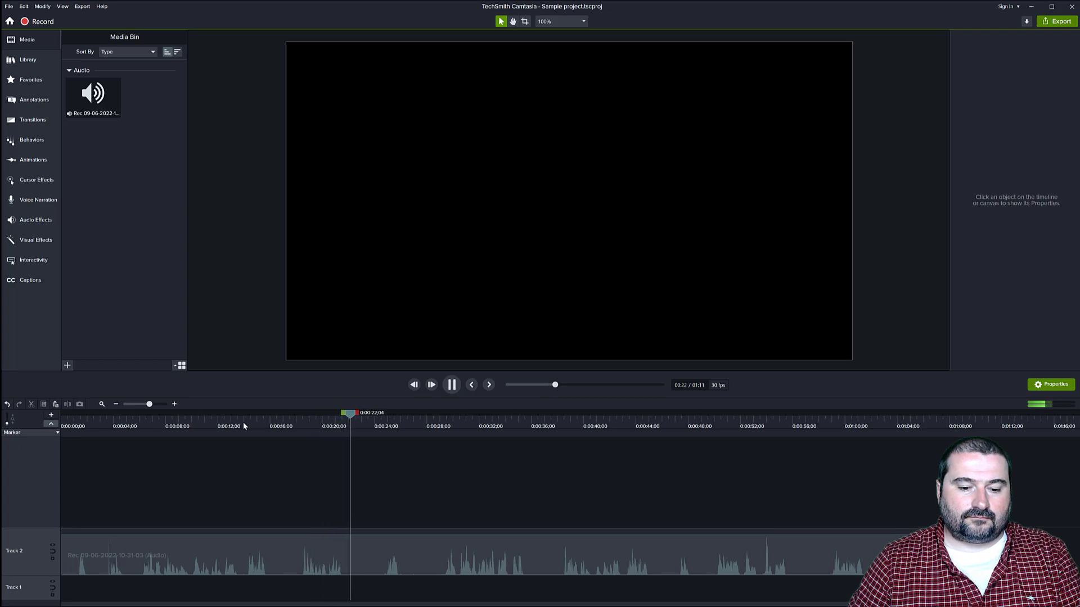
{"action": "key", "text": "space"}
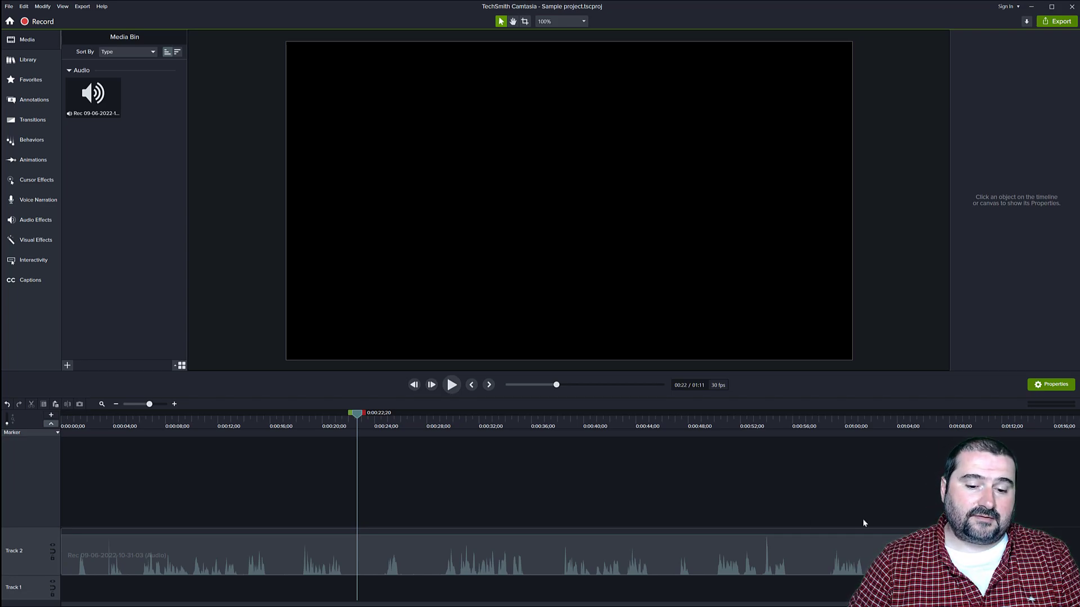
Send the Track 2 narration clip to Audiate with Edit in Audiate.
{"action": "mouse_move", "coordinate": [423, 549]}
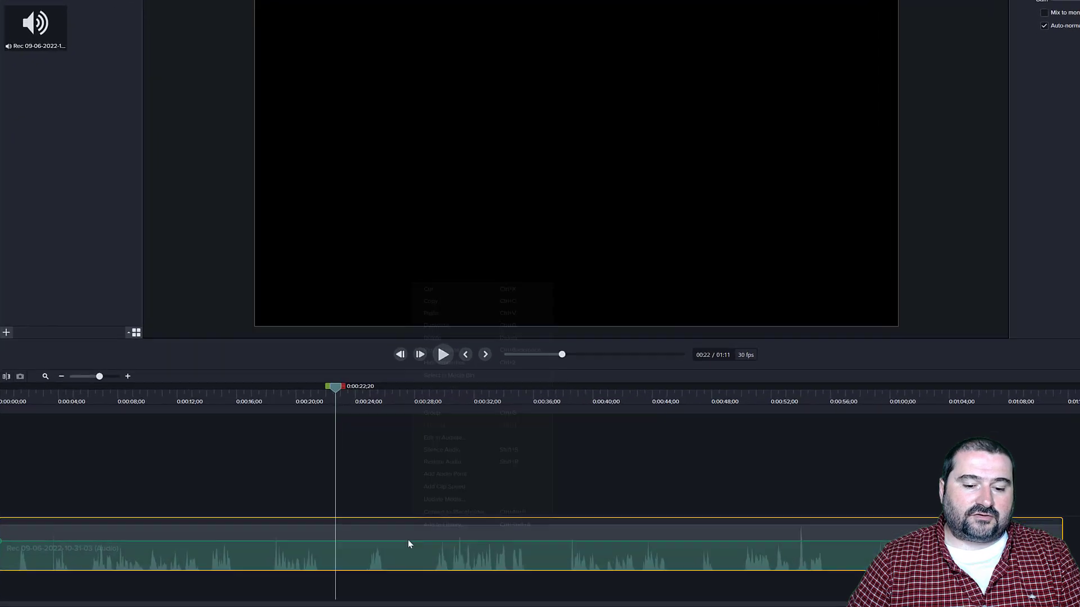
{"action": "right_click", "coordinate": [422, 551]}
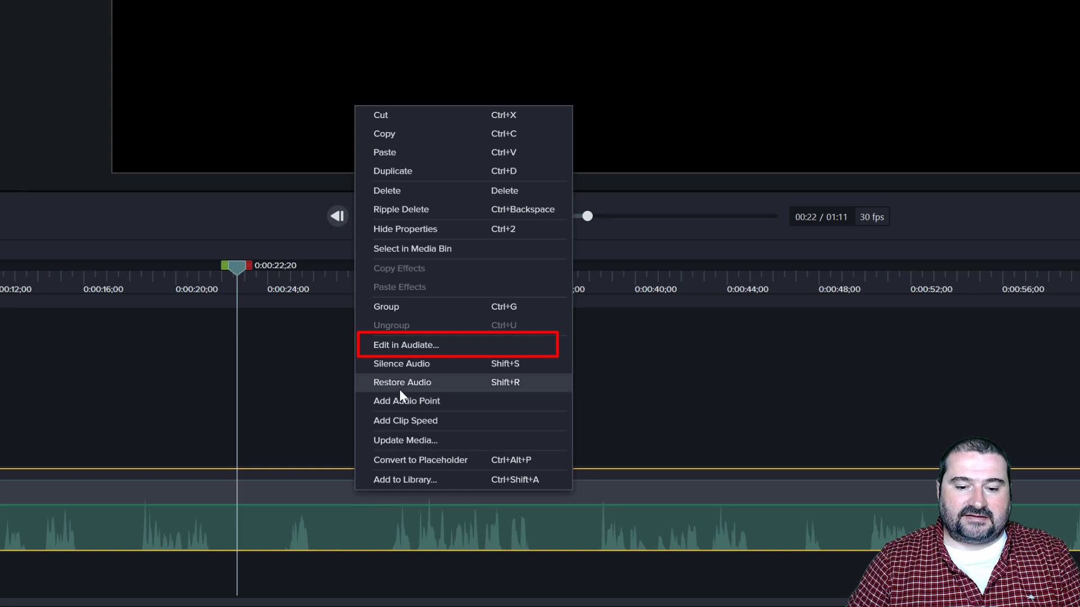
{"action": "left_click", "coordinate": [458, 346]}
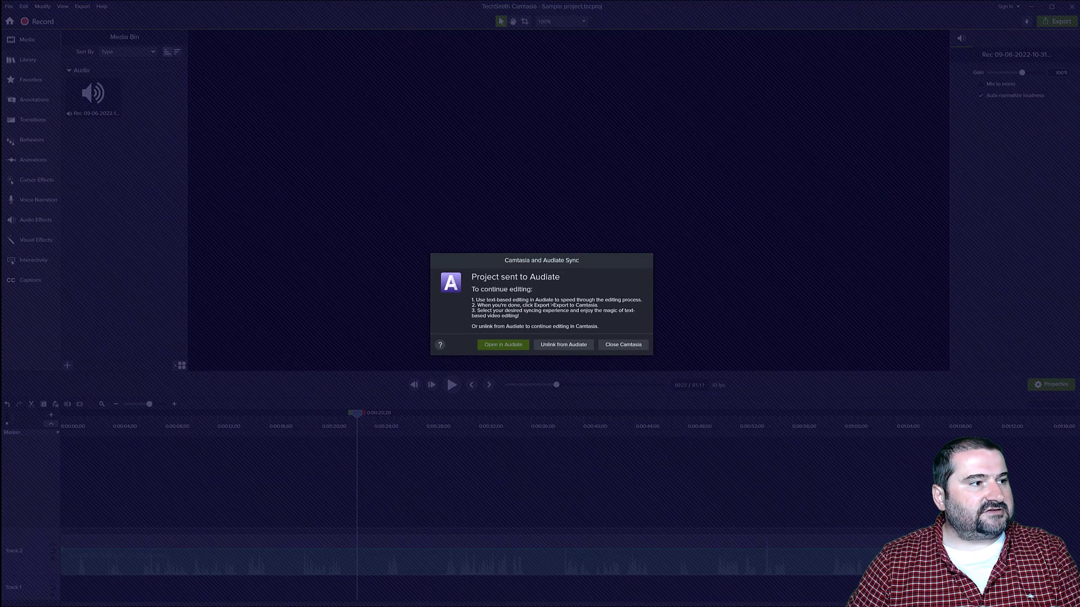
Open the sent narration in Audiate from the sync dialog and let it transcribe into twelve lines.
{"action": "left_click", "coordinate": [502, 344]}
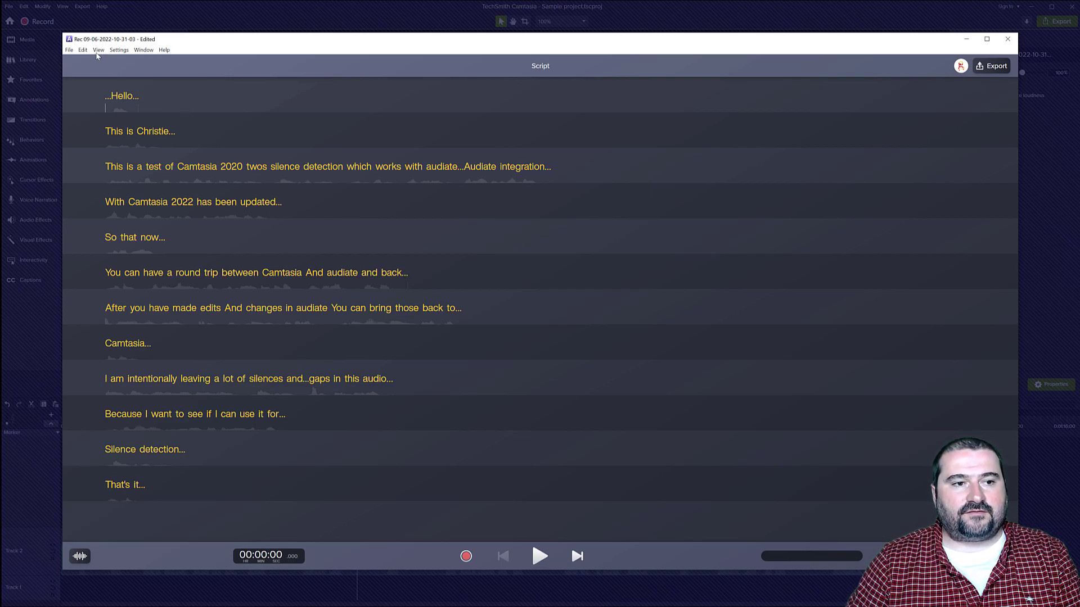
Open the Waveform Editor for the pause after 'updated'.
{"action": "left_click", "coordinate": [83, 50]}
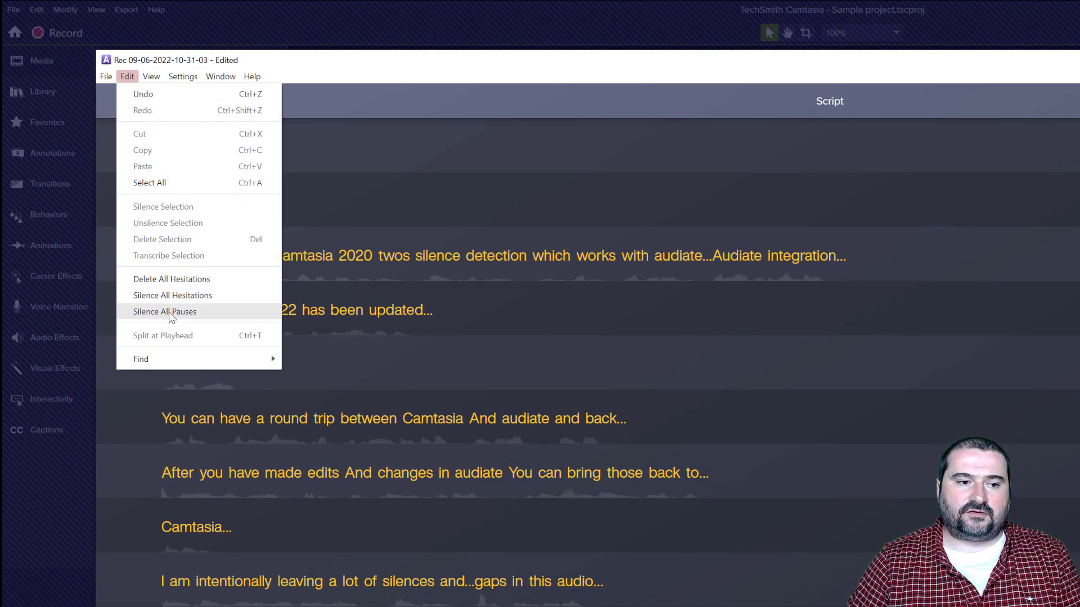
{"action": "left_click", "coordinate": [414, 333]}
{"action": "left_click", "coordinate": [427, 309]}
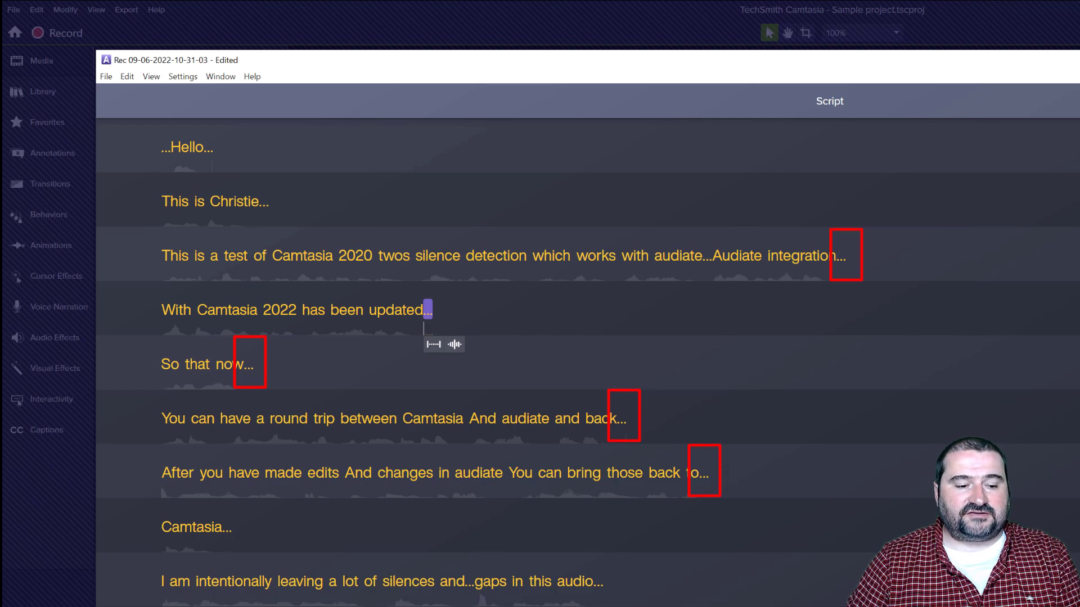
{"action": "left_click", "coordinate": [454, 344]}
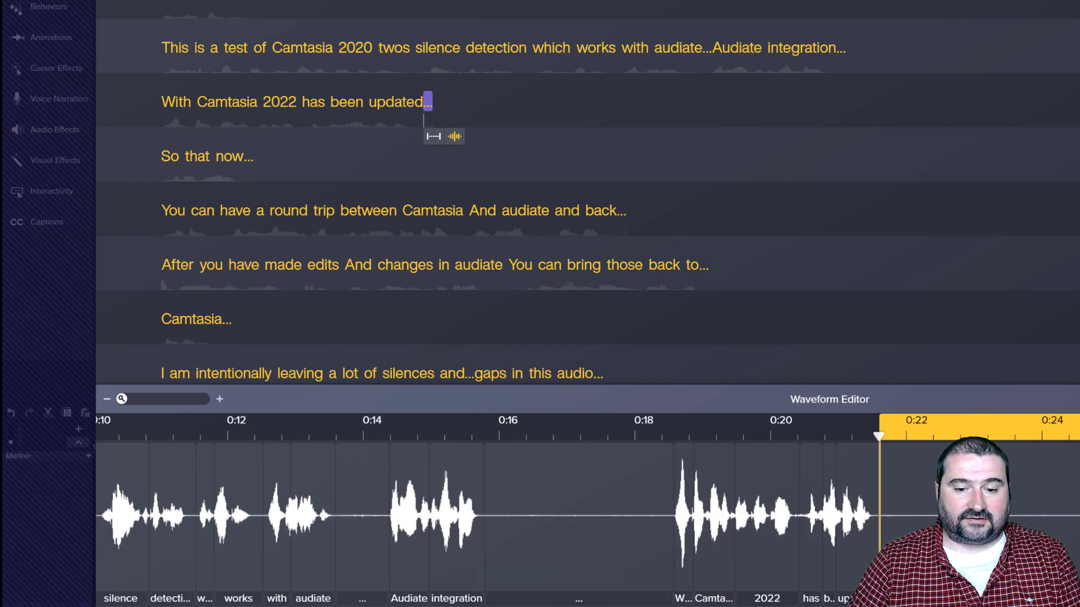
Set the playback position to about 0:17 and select the pause after 'Audiate integration'.
{"action": "left_click", "coordinate": [687, 513]}
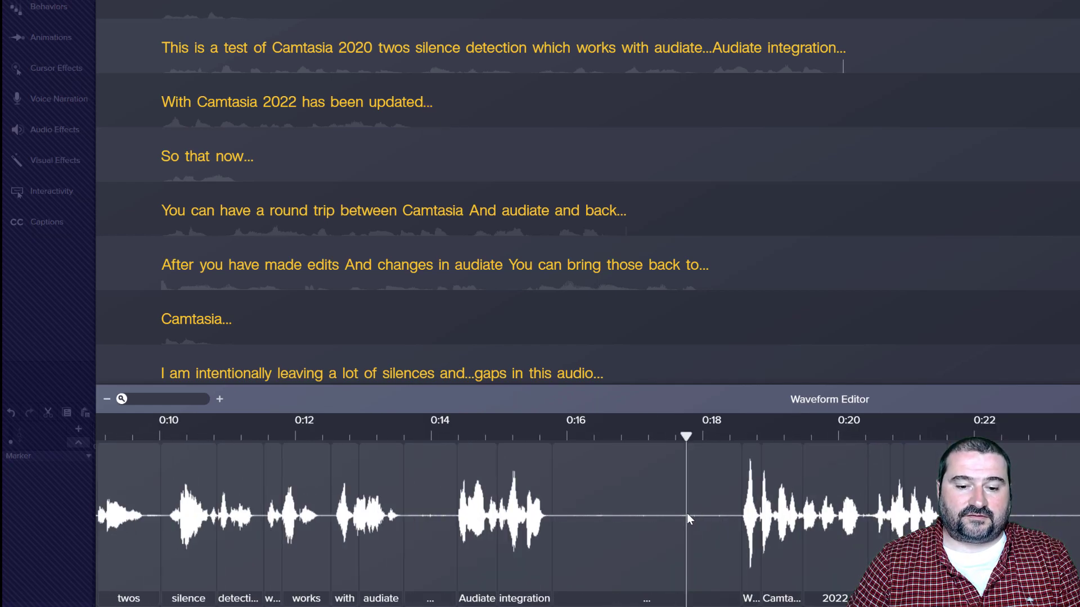
{"action": "left_click", "coordinate": [637, 513]}
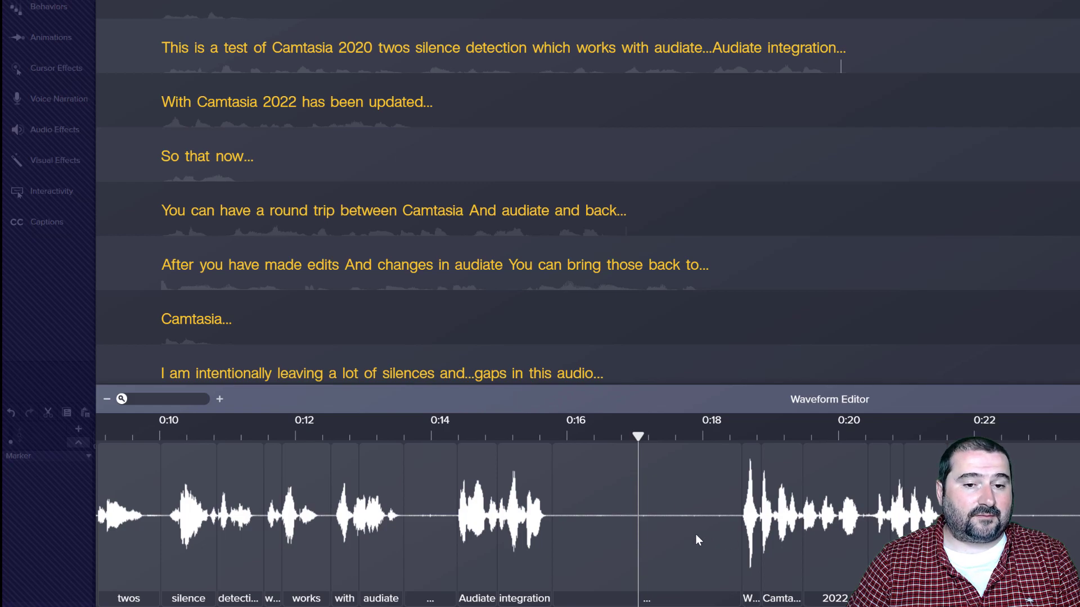
{"action": "left_click", "coordinate": [841, 47]}
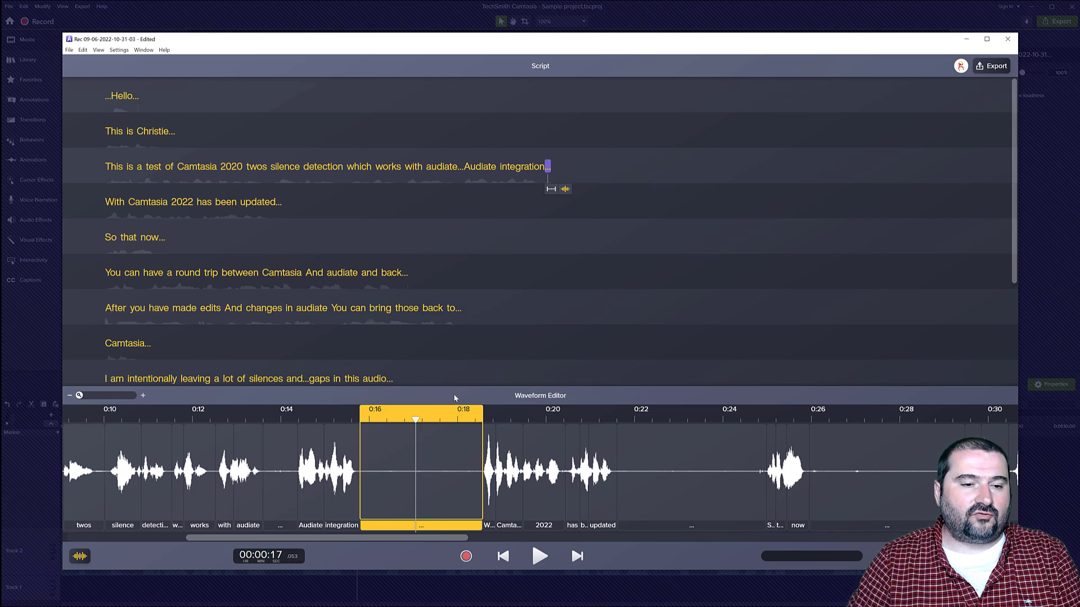
Apply Edit > Silence All Pauses, then play back from just before 'Audiate integration'.
{"action": "left_click", "coordinate": [88, 51]}
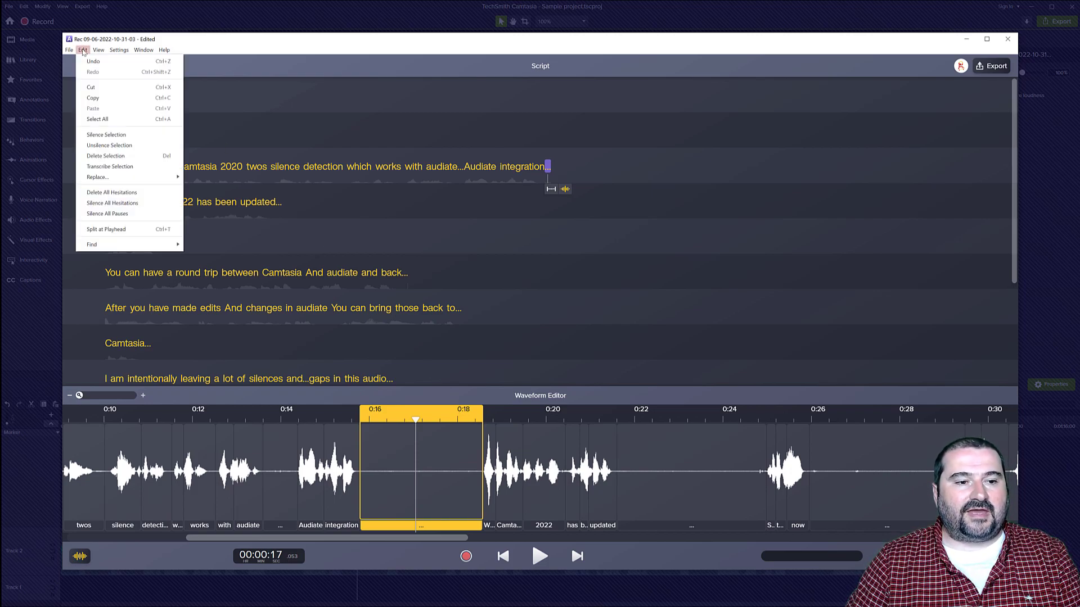
{"action": "left_click", "coordinate": [113, 219]}
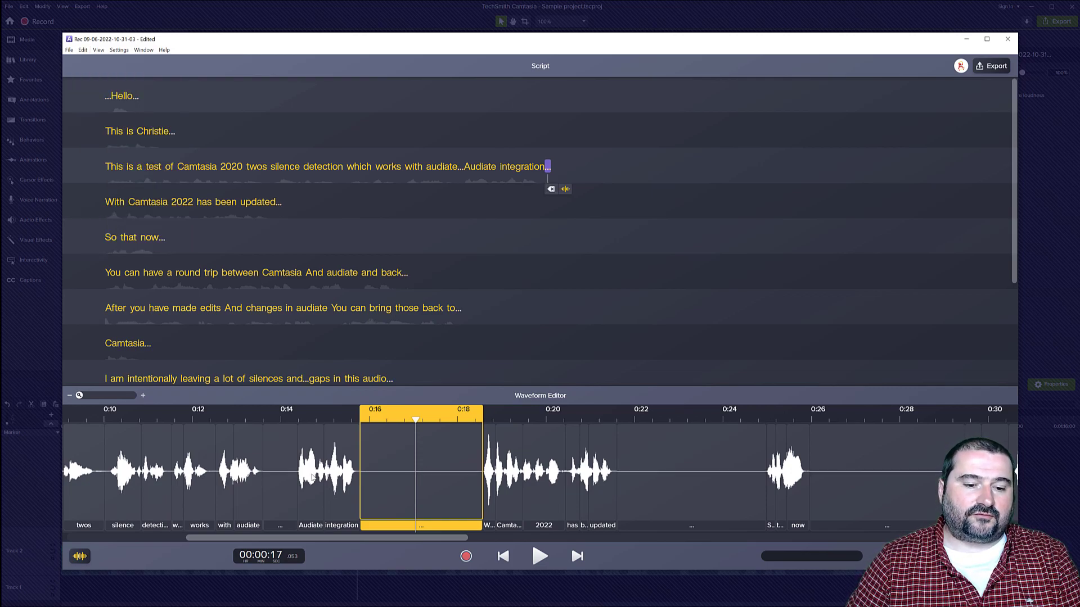
{"action": "left_click", "coordinate": [289, 472]}
{"action": "key", "text": "space"}
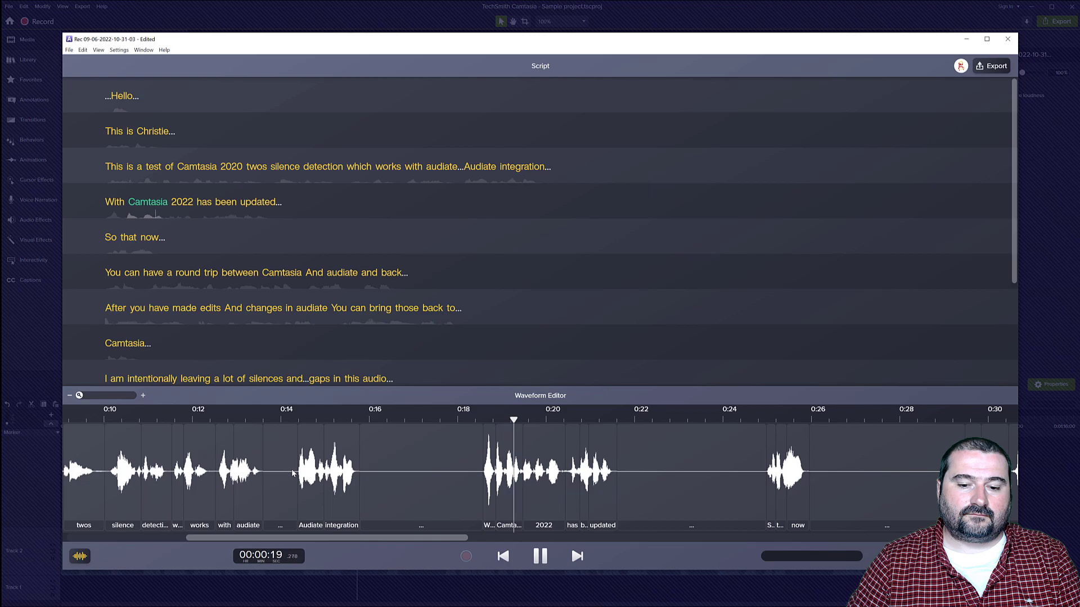
{"action": "key", "text": "space"}
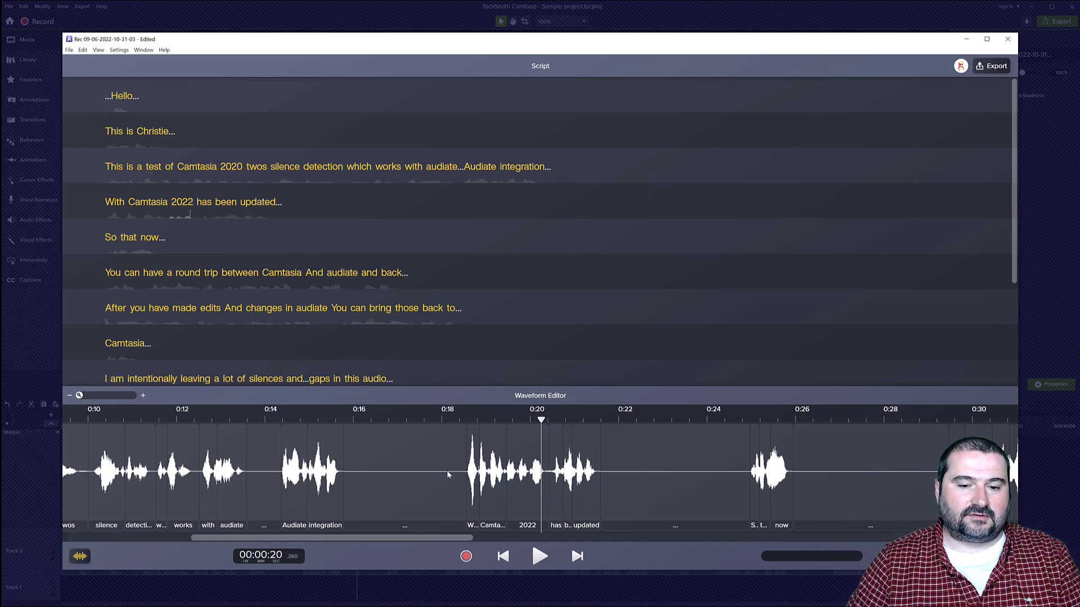
{"action": "left_click", "coordinate": [83, 50]}
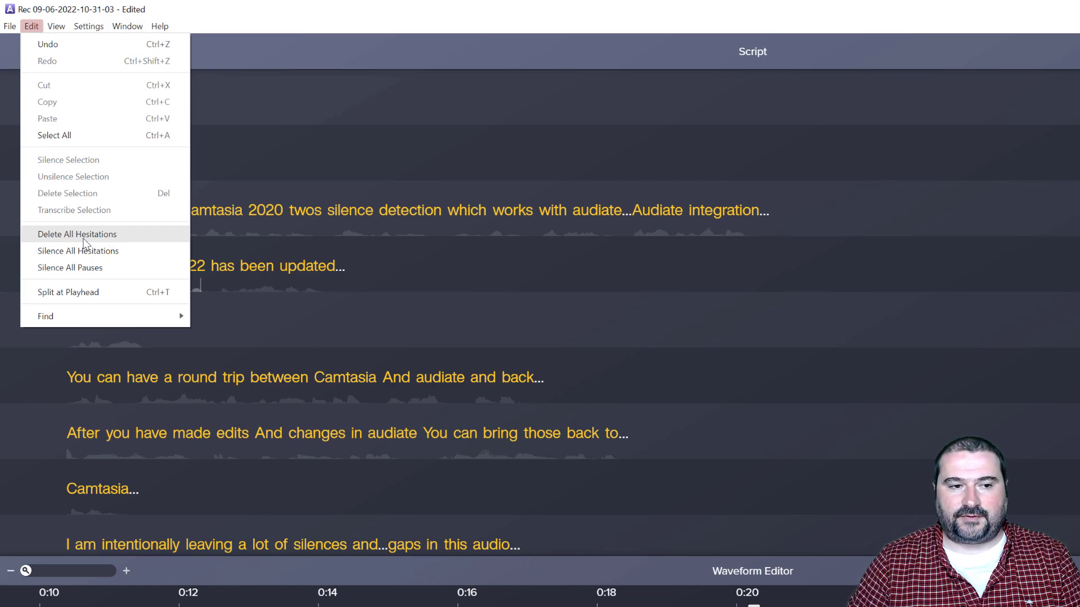
{"action": "left_click", "coordinate": [331, 216]}
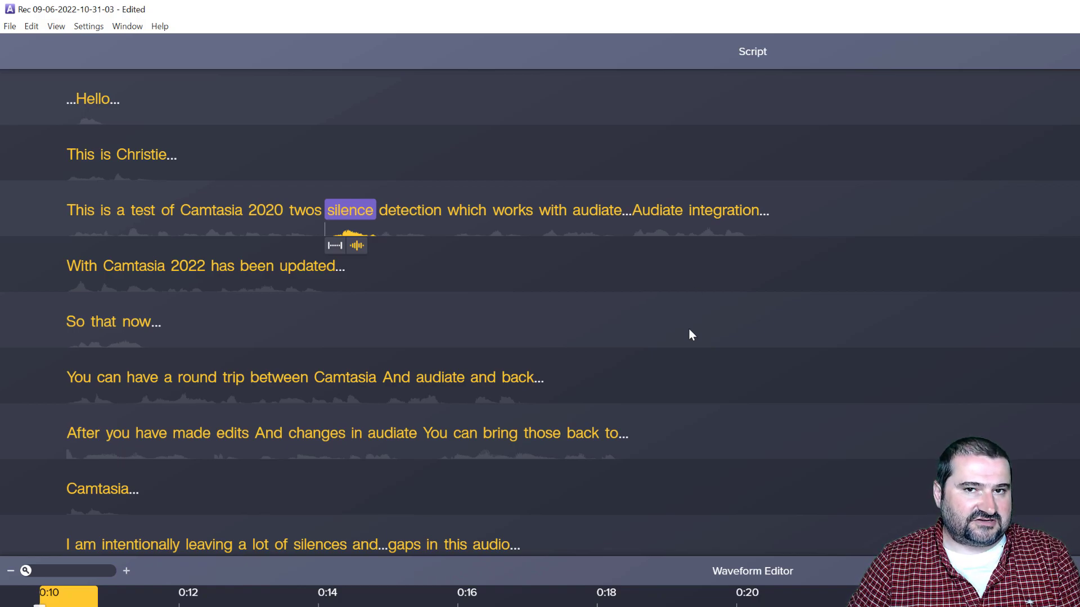
Delete the pauses around 'Hello', after the speaker's name, and after 'Audiate integration'.
{"action": "left_click", "coordinate": [626, 211]}
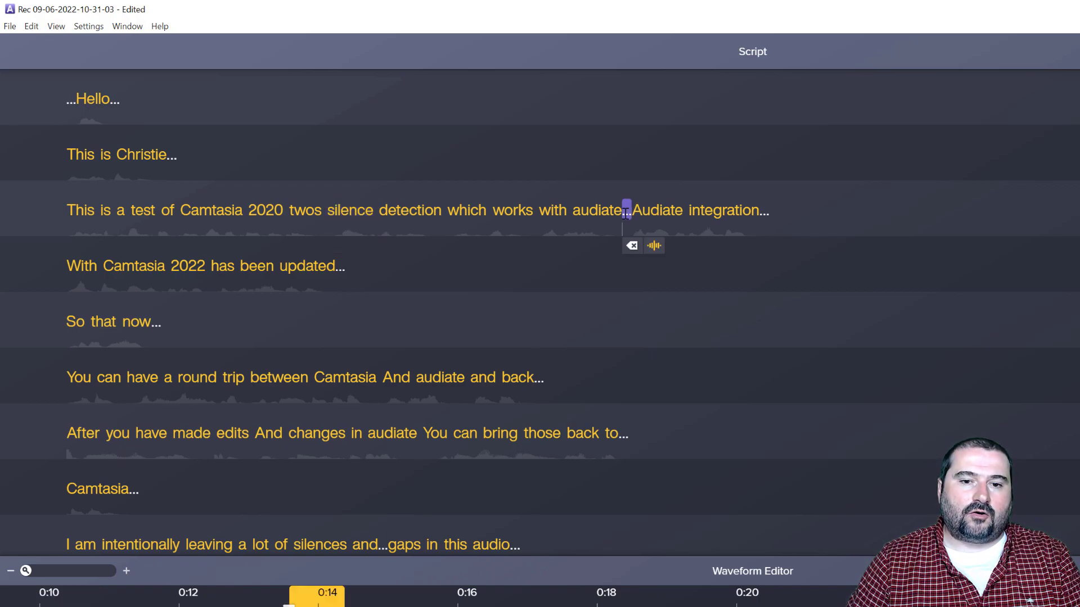
{"action": "left_click", "coordinate": [765, 216]}
{"action": "left_click", "coordinate": [341, 268]}
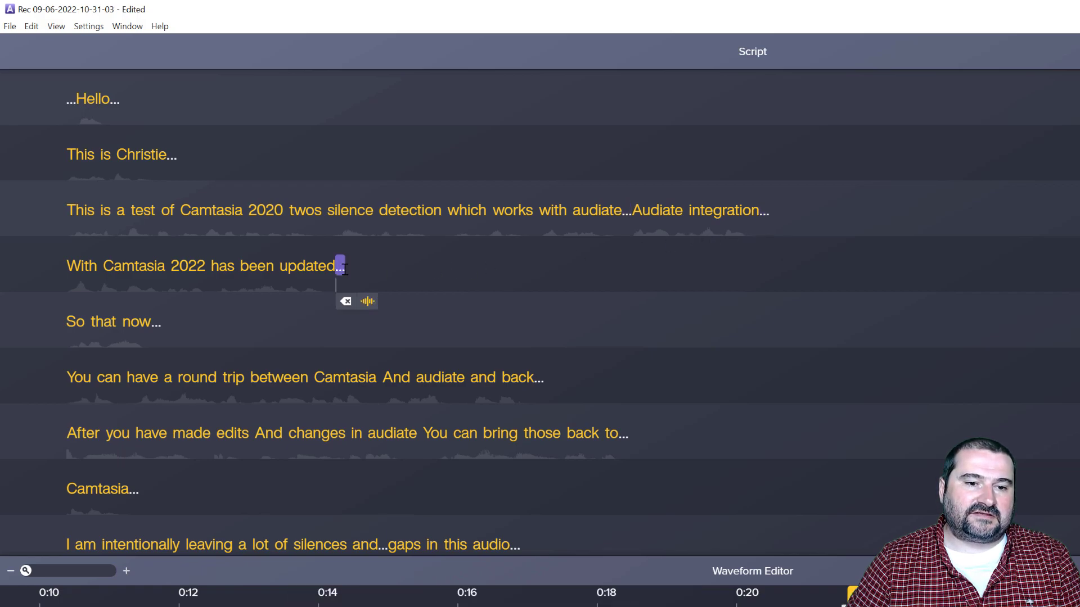
{"action": "left_click", "coordinate": [158, 324]}
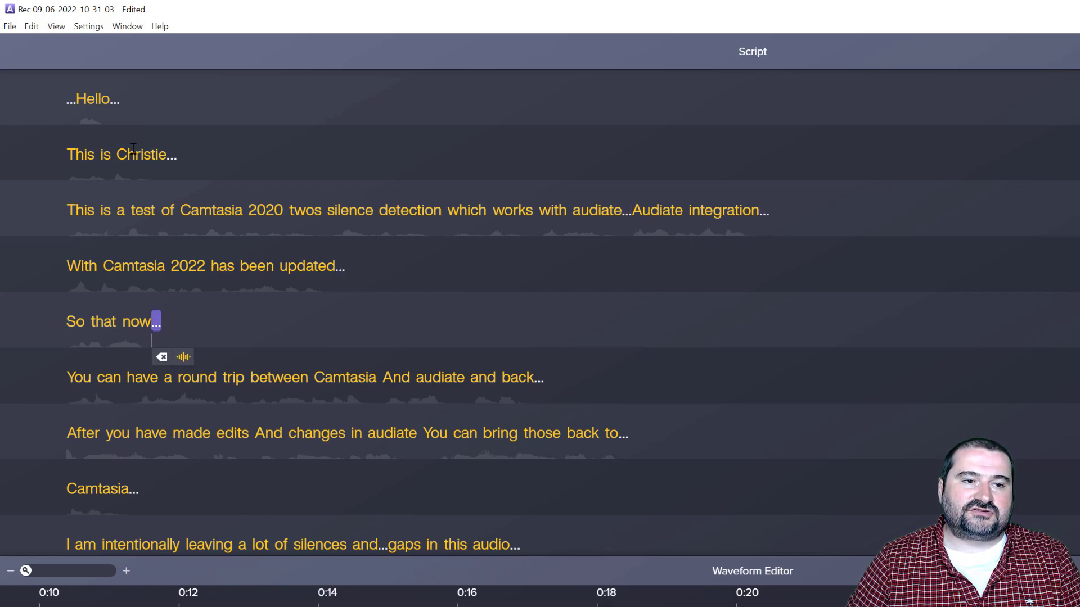
{"action": "left_click", "coordinate": [71, 99]}
{"action": "key", "text": "Delete"}
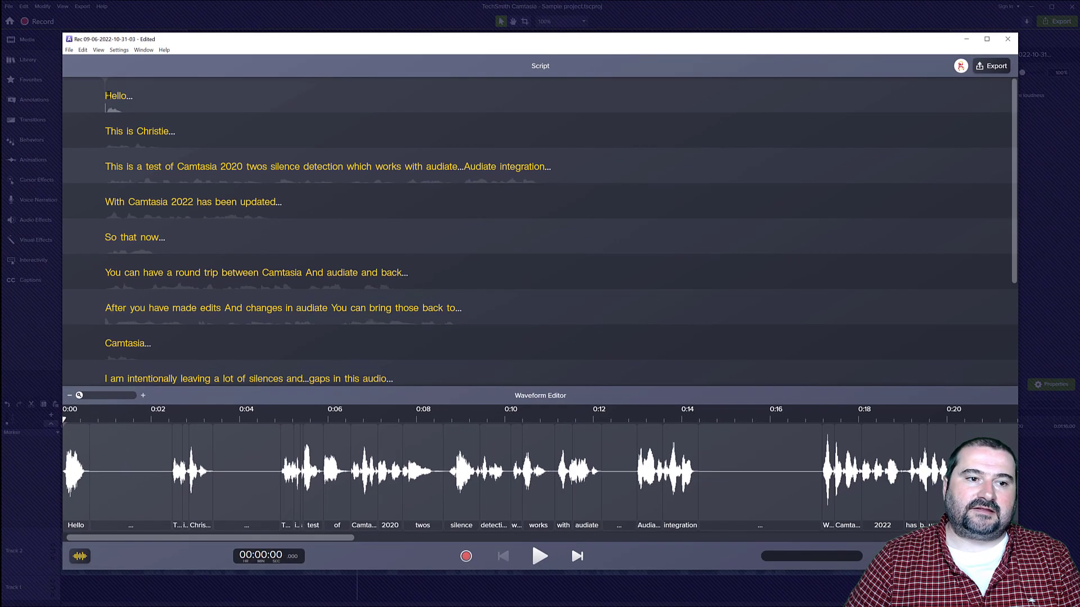
{"action": "left_click", "coordinate": [105, 99]}
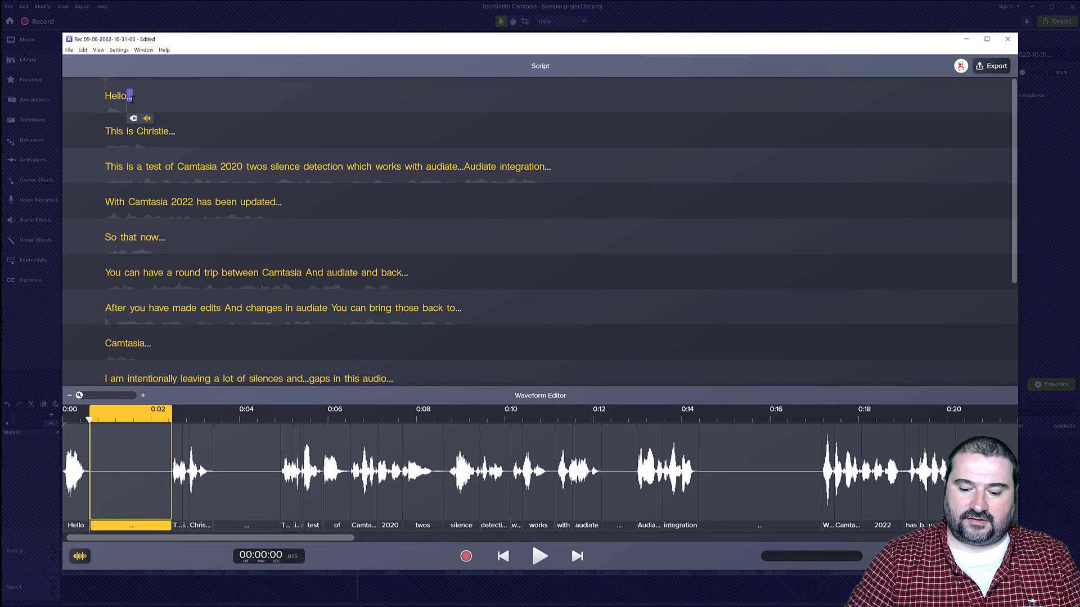
{"action": "key", "text": "Delete"}
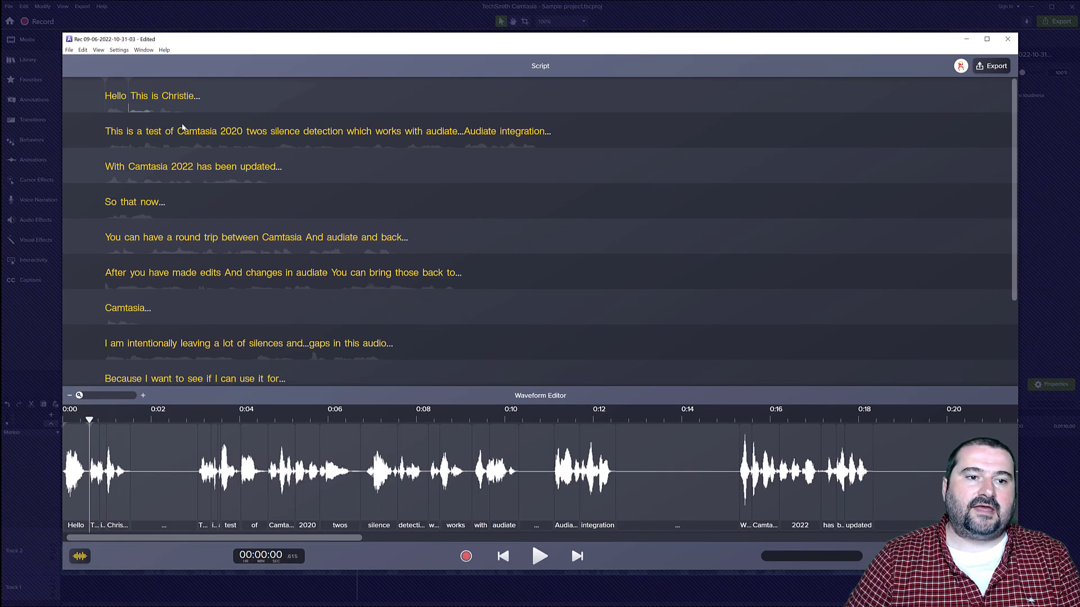
{"action": "left_click", "coordinate": [197, 98]}
{"action": "key", "text": "Delete"}
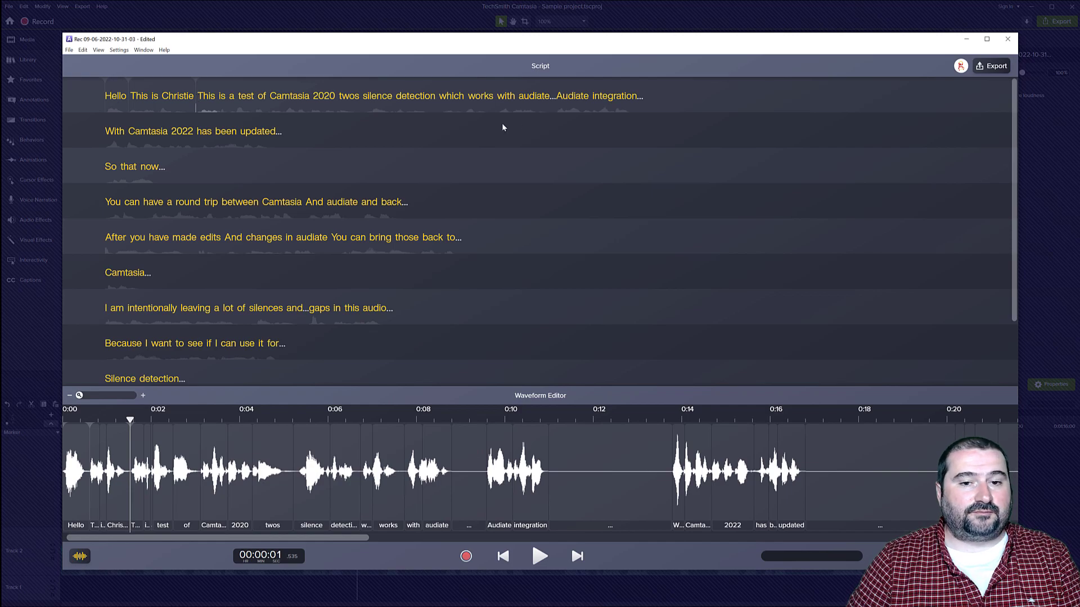
{"action": "left_click", "coordinate": [640, 98]}
{"action": "key", "text": "Delete"}
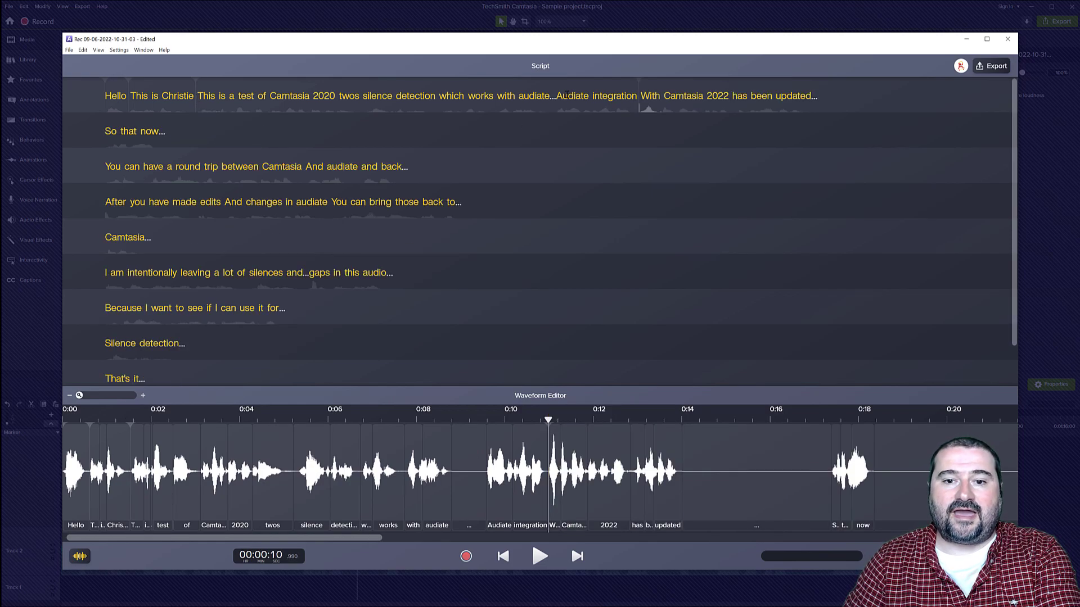
Delete the pauses after 'audiate', 'So that now', 'back', 'updated', and around 'Camtasia'.
{"action": "left_click", "coordinate": [554, 98]}
{"action": "key", "text": "Delete"}
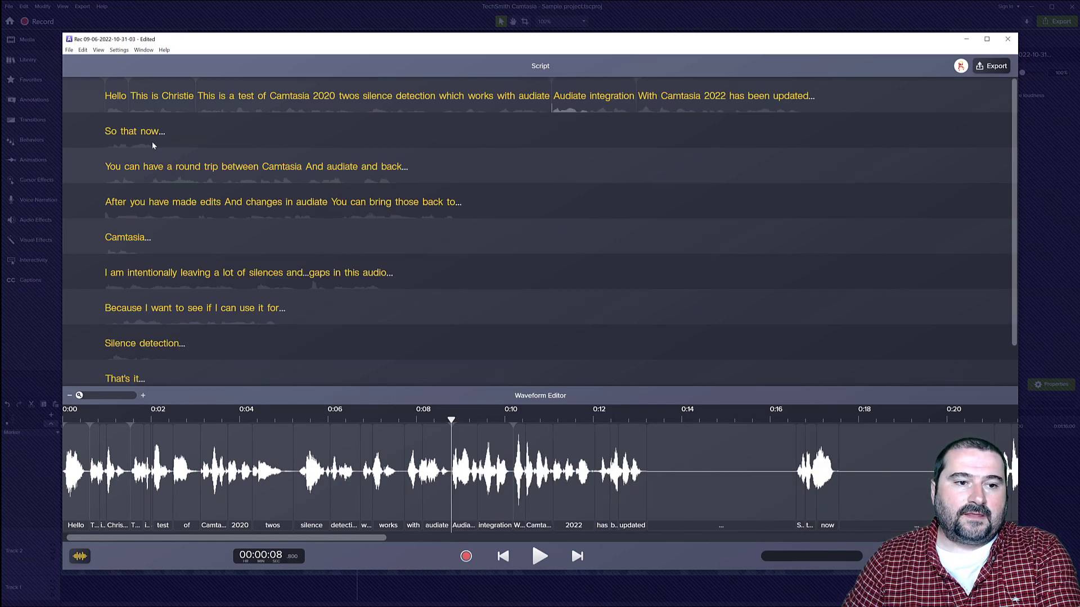
{"action": "left_click", "coordinate": [163, 141]}
{"action": "key", "text": "Delete"}
{"action": "left_click", "coordinate": [462, 144]}
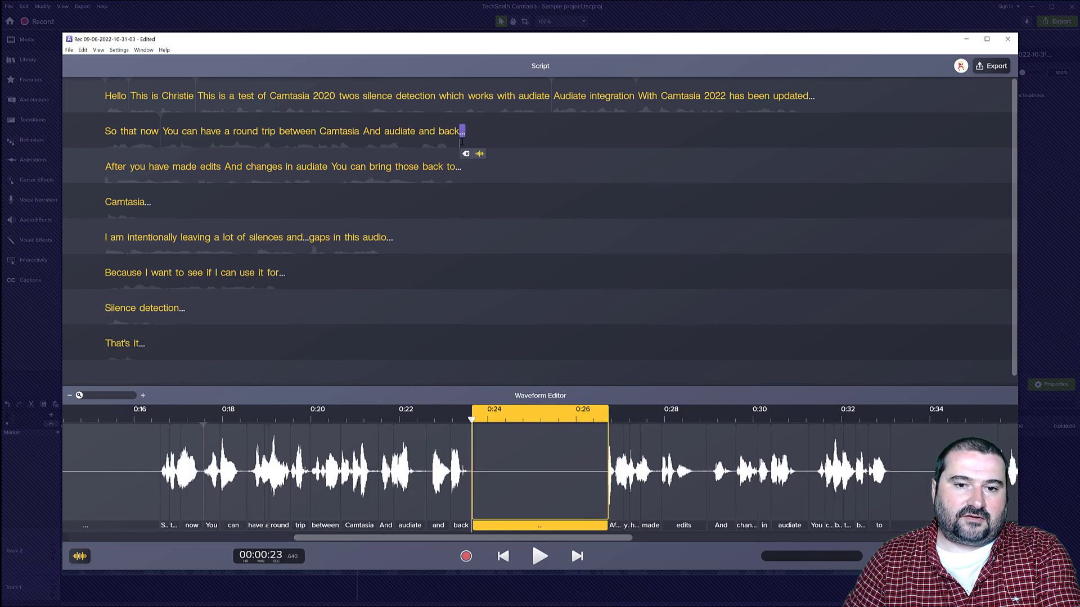
{"action": "key", "text": "Delete"}
{"action": "left_click", "coordinate": [820, 150]}
{"action": "key", "text": "Delete"}
{"action": "left_click", "coordinate": [817, 112]}
{"action": "key", "text": "Delete"}
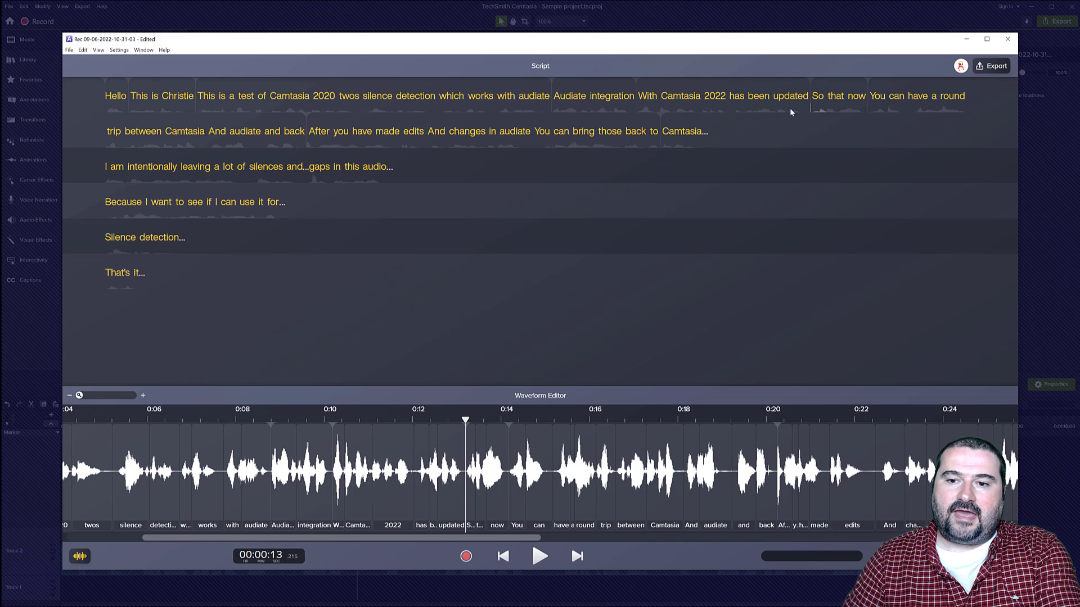
{"action": "left_click", "coordinate": [707, 148]}
{"action": "key", "text": "Delete"}
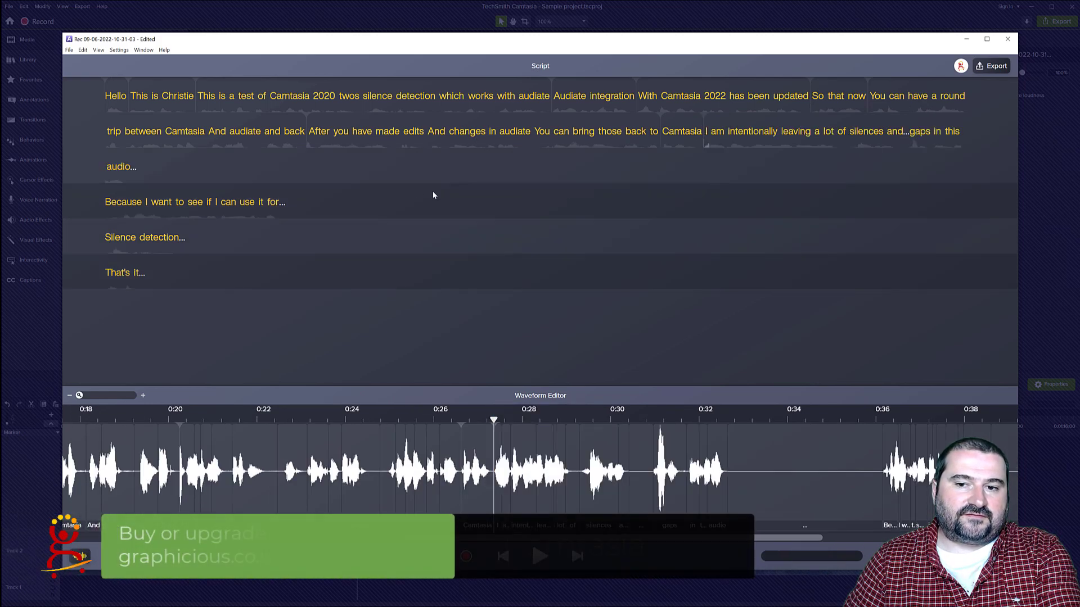
Delete the pauses after 'audio', 'for', 'detection', 'That's it', and between 'and' and 'gaps'.
{"action": "left_click", "coordinate": [134, 167]}
{"action": "key", "text": "Delete"}
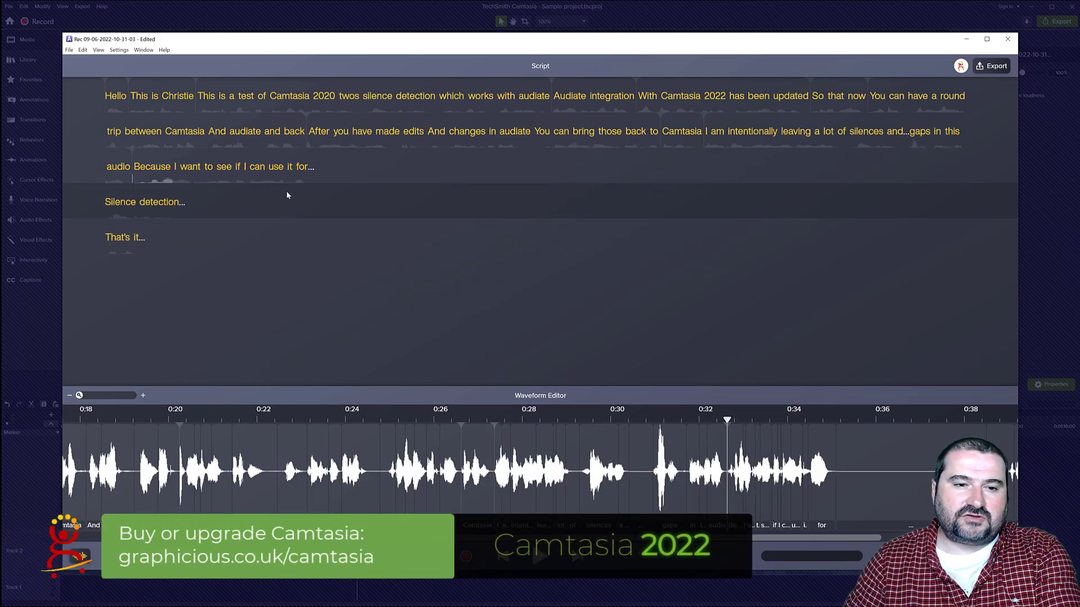
{"action": "left_click", "coordinate": [311, 167]}
{"action": "key", "text": "Delete"}
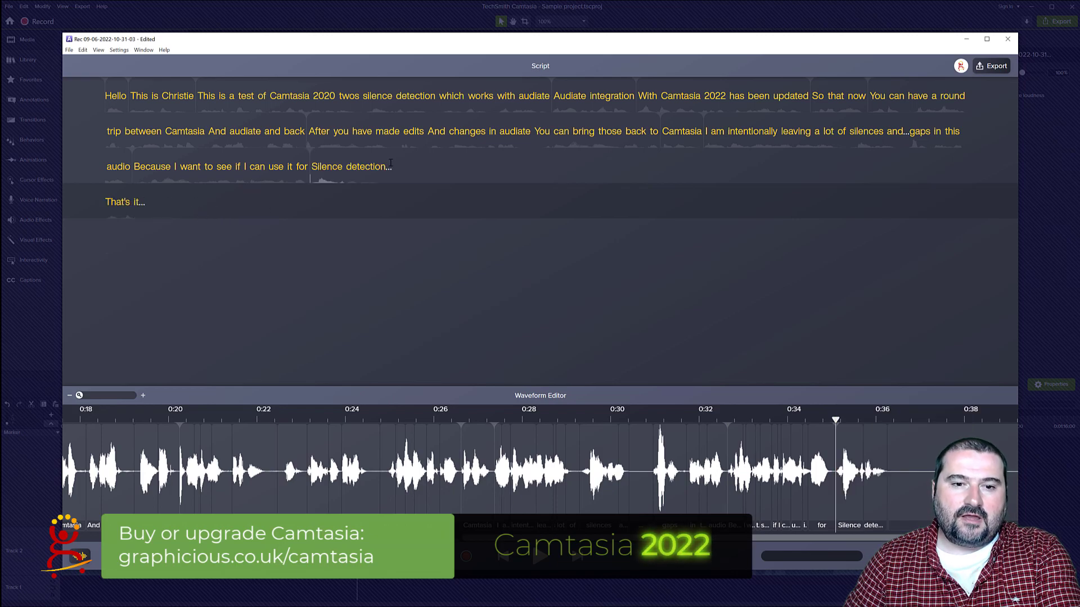
{"action": "left_click", "coordinate": [388, 166]}
{"action": "key", "text": "Delete"}
{"action": "left_click", "coordinate": [425, 167]}
{"action": "key", "text": "Delete"}
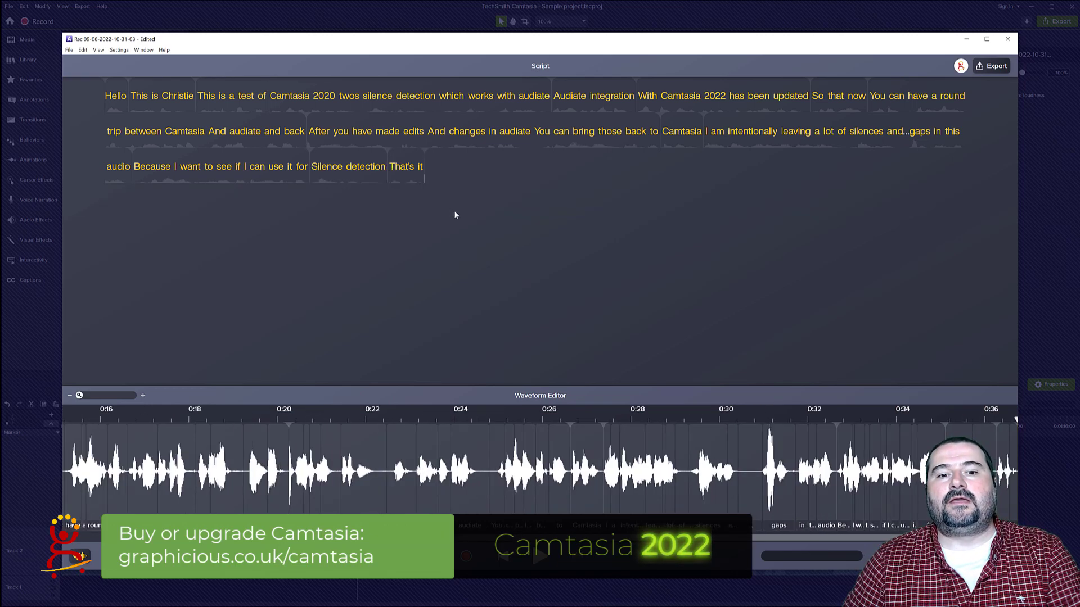
{"action": "left_click", "coordinate": [902, 133]}
{"action": "key", "text": "Delete"}
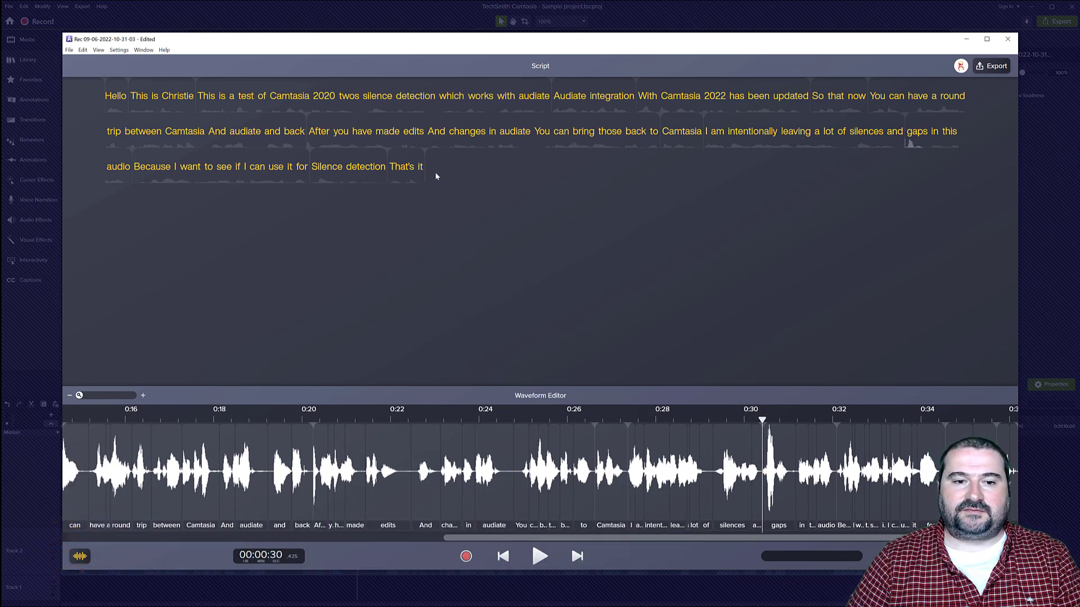
{"action": "left_click", "coordinate": [68, 50]}
{"action": "left_click", "coordinate": [103, 207]}
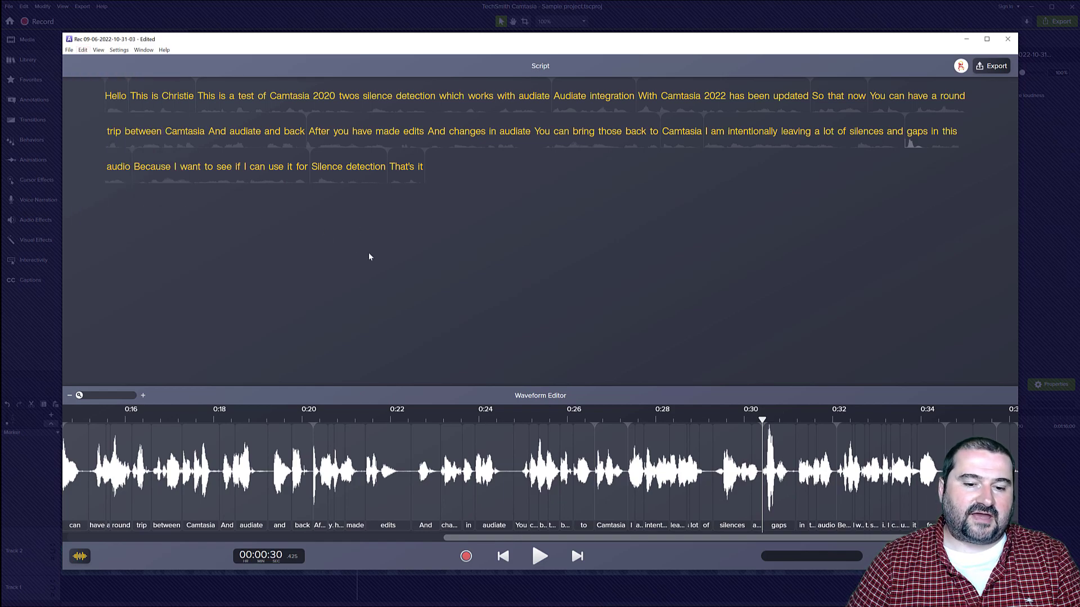
{"action": "scroll", "coordinate": [465, 468], "scroll_direction": "left", "scroll_amount": 10}
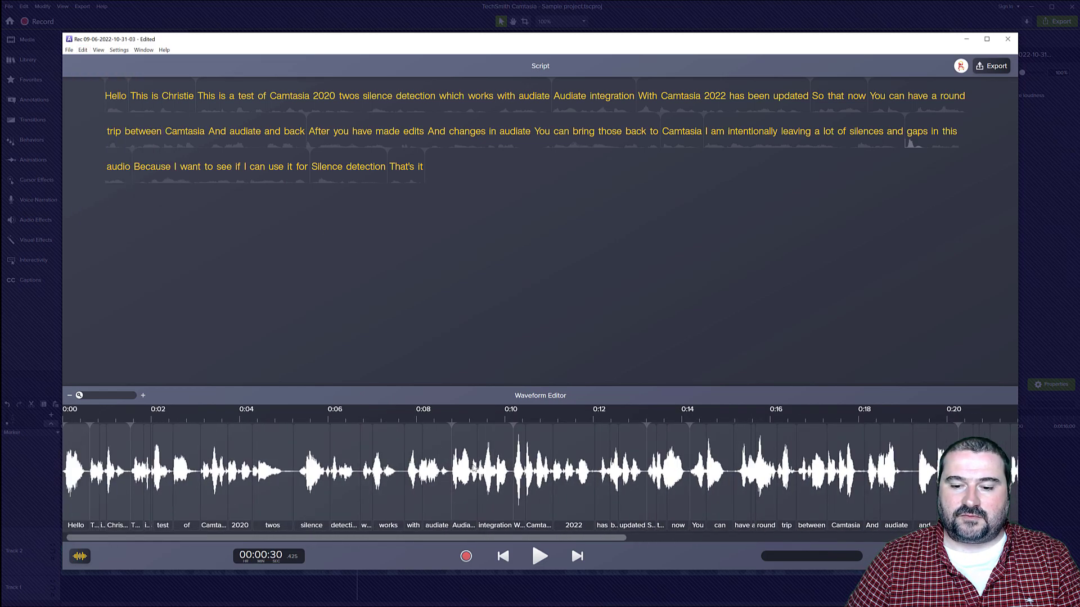
{"action": "scroll", "coordinate": [478, 468], "scroll_direction": "right", "scroll_amount": 10}
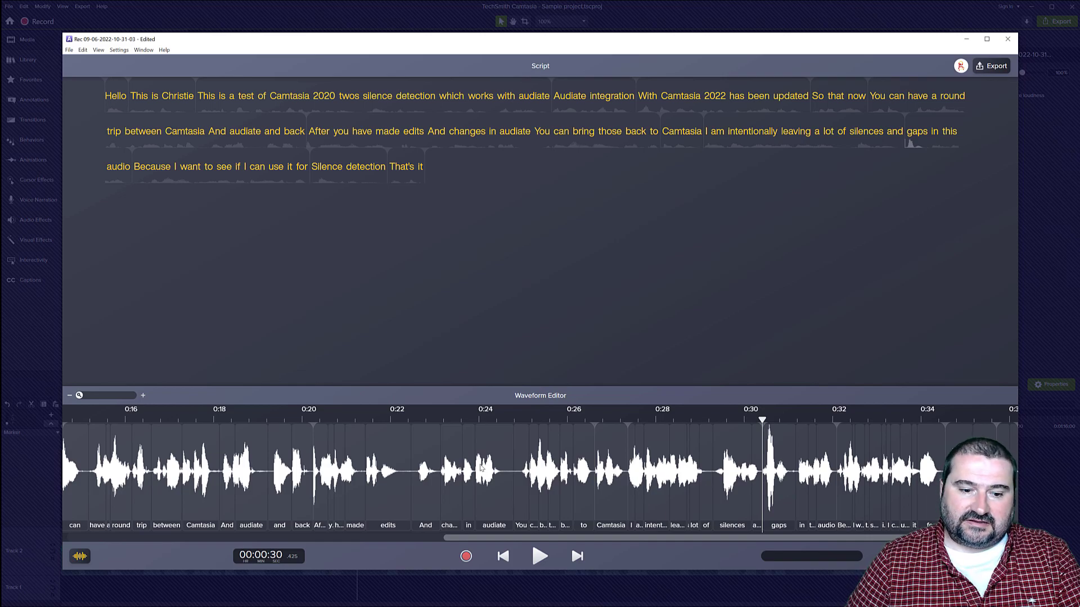
Export the edit to the Camtasia timeline, saving the project as 'Test 5'.
{"action": "left_click", "coordinate": [68, 49]}
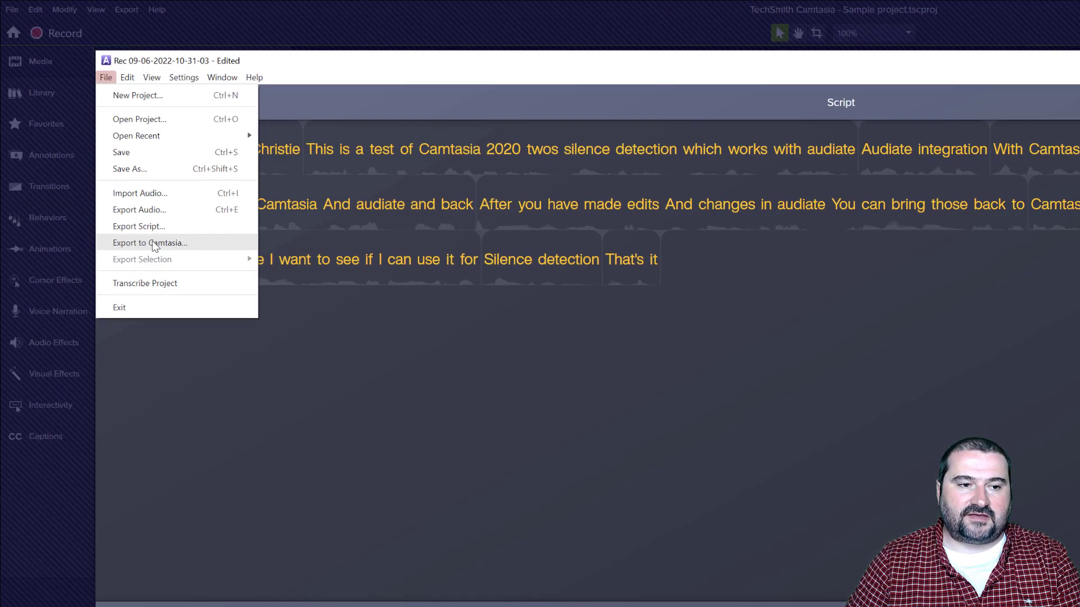
{"action": "left_click", "coordinate": [157, 245]}
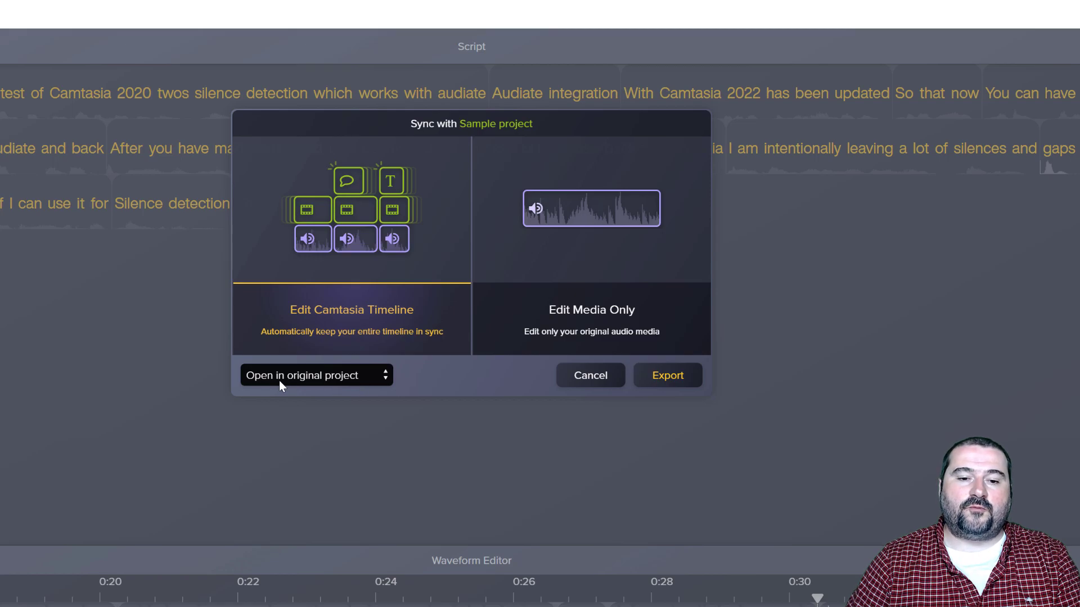
{"action": "left_click", "coordinate": [668, 377]}
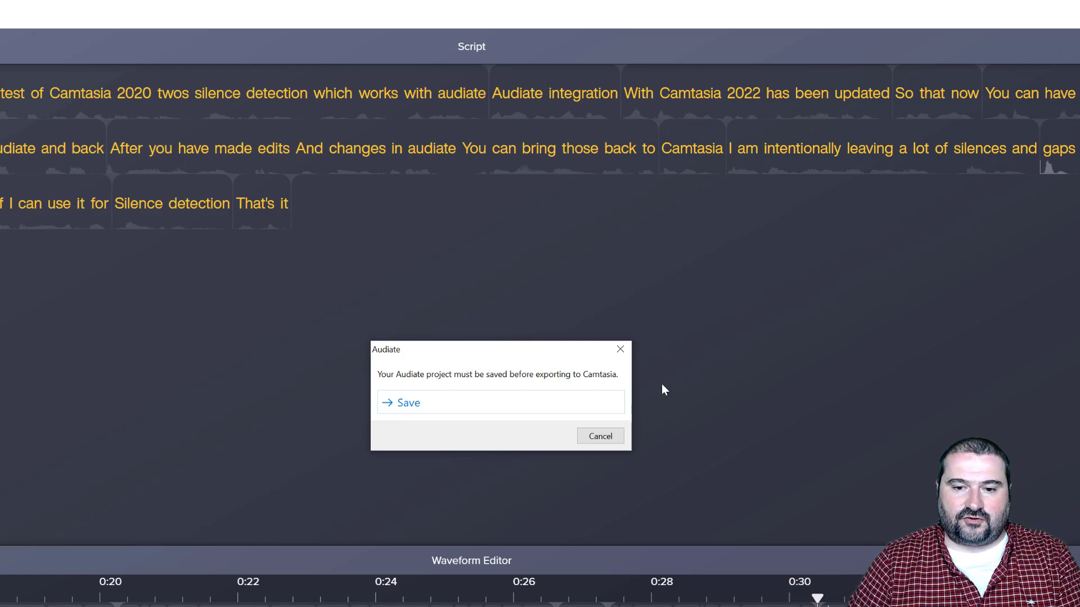
{"action": "left_click", "coordinate": [416, 405]}
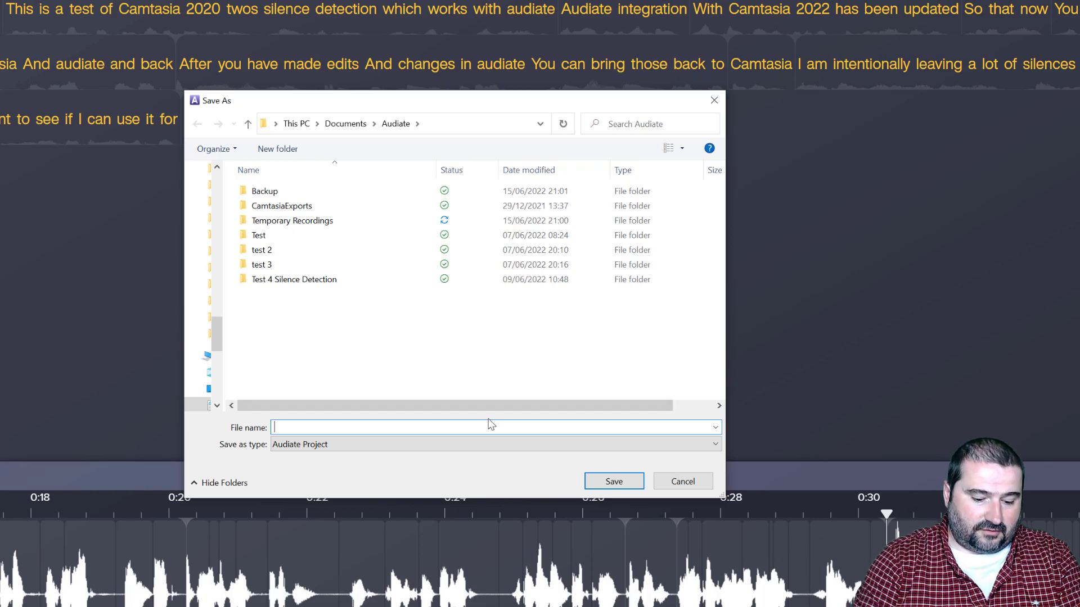
{"action": "type", "text": "Test 5"}
{"action": "key", "text": "Return"}
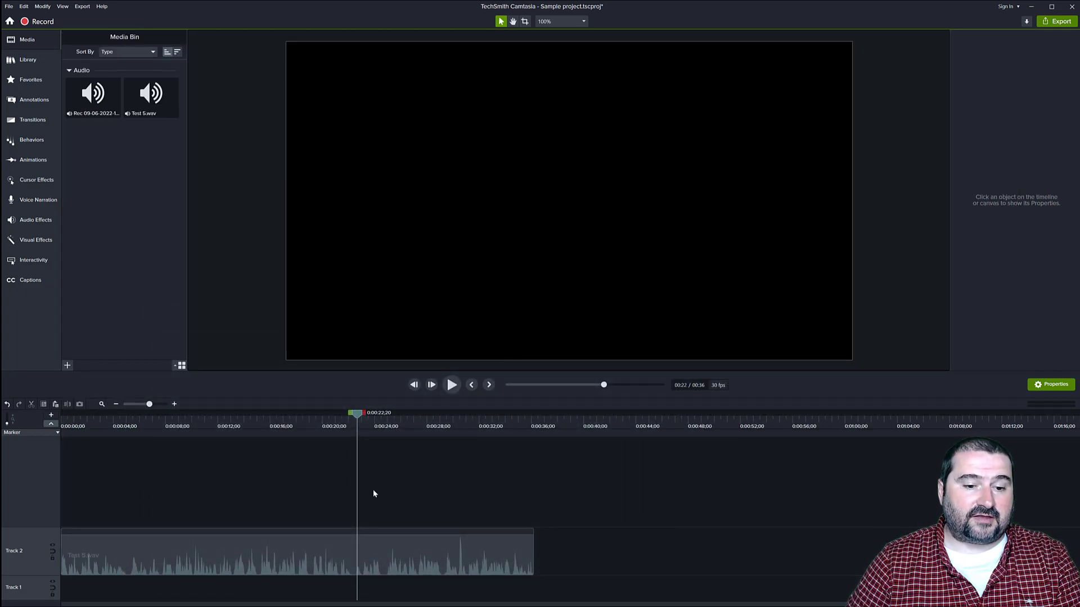
Enlarge the timeline area and bring the playhead back to 0:00 at Test 5.wav's start.
{"action": "left_click_drag", "start_coordinate": [310, 370], "coordinate": [304, 293]}
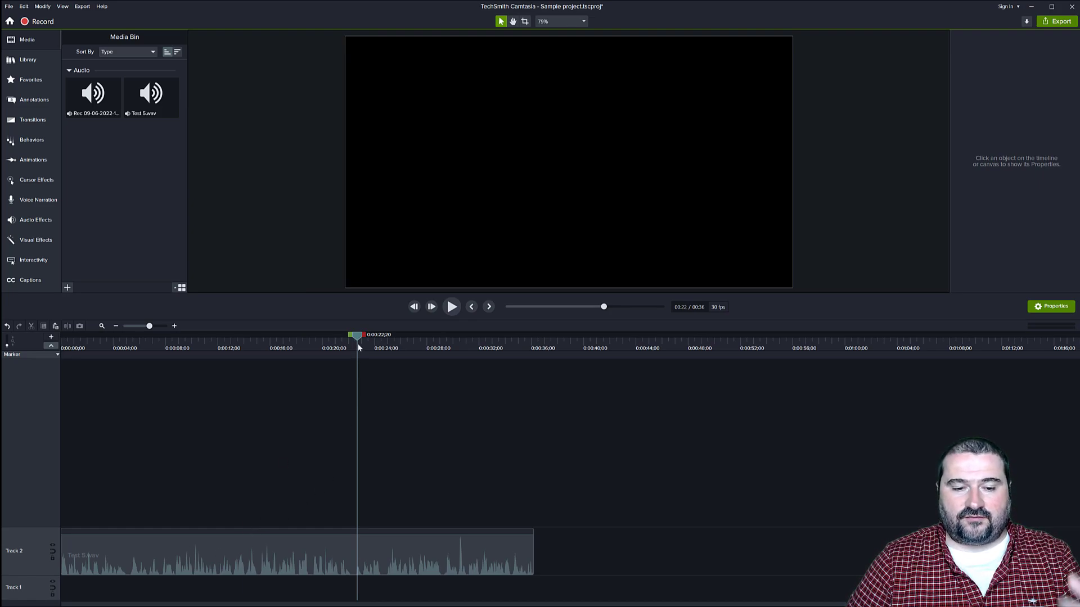
{"action": "left_click_drag", "start_coordinate": [357, 335], "coordinate": [534, 353]}
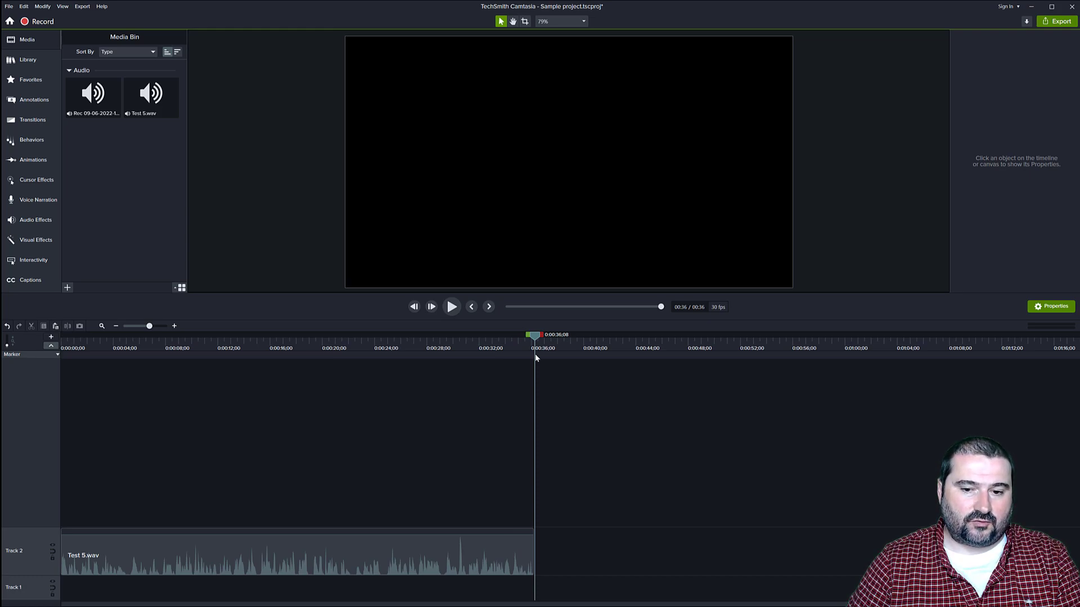
{"action": "left_click_drag", "start_coordinate": [534, 353], "coordinate": [37, 393]}
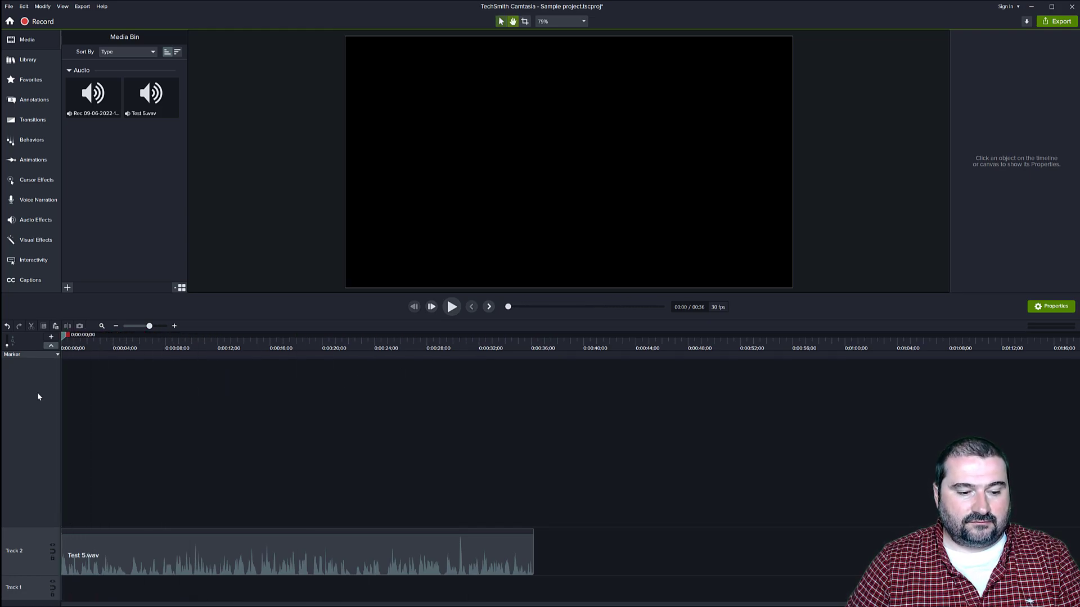
{"action": "key", "text": "space"}
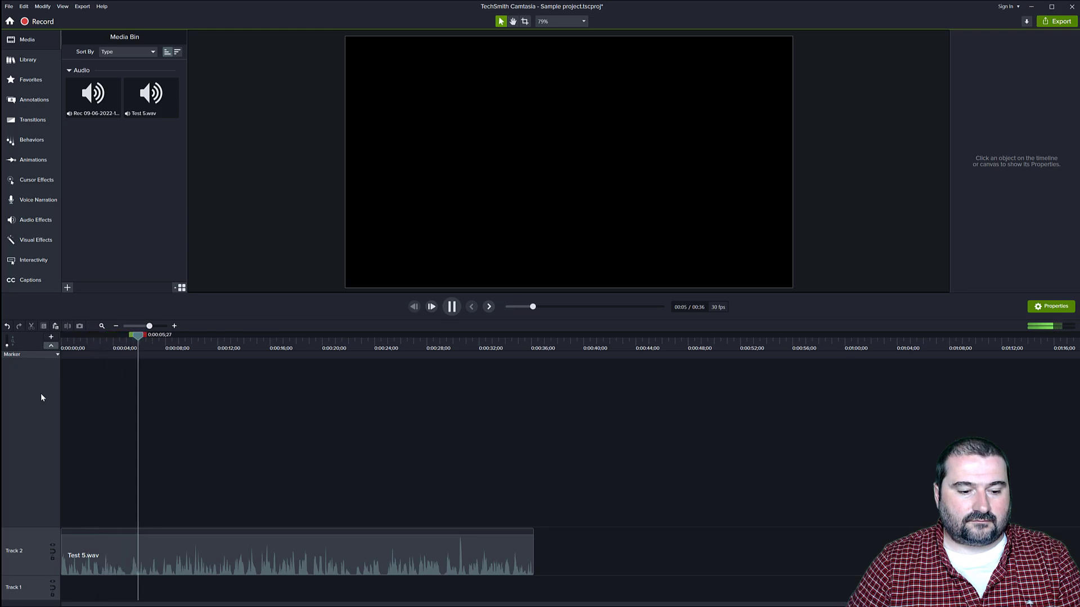
{"action": "key", "text": "space"}
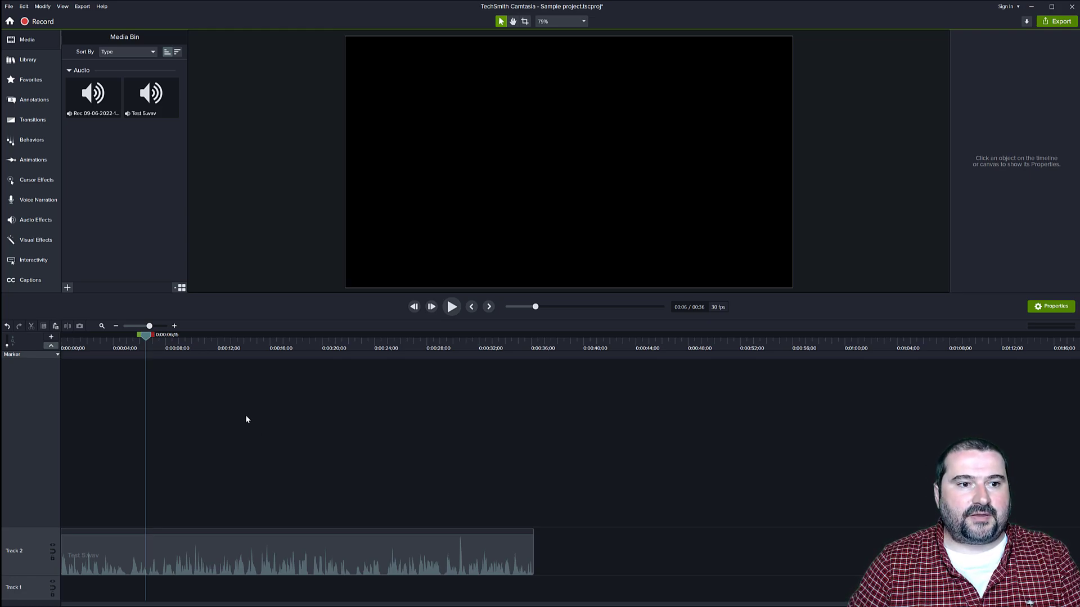
Drag the original Rec 09-06-2022 recording from the Media Bin onto a new Track 3.
{"action": "left_click_drag", "start_coordinate": [94, 99], "coordinate": [57, 509]}
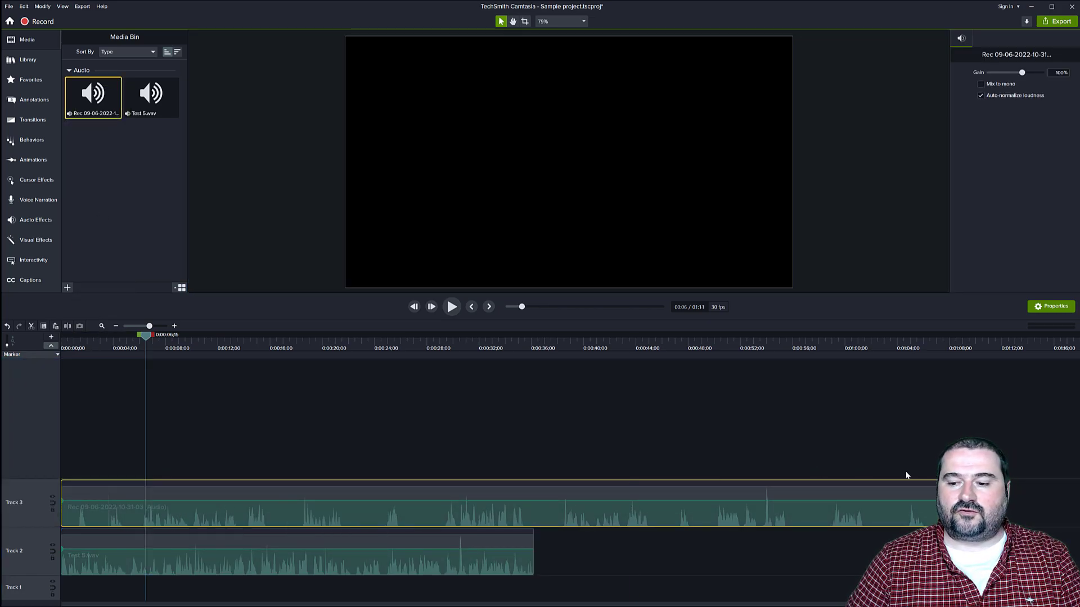